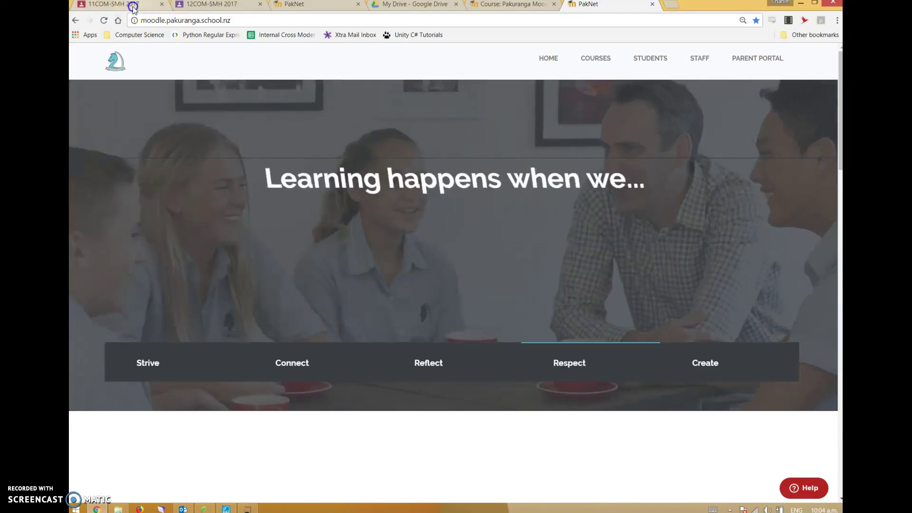
Switch to the 11COM-SMH 2017 class and scroll its stream down to the Evidence Document assignment.
{"action": "left_click", "coordinate": [133, 6]}
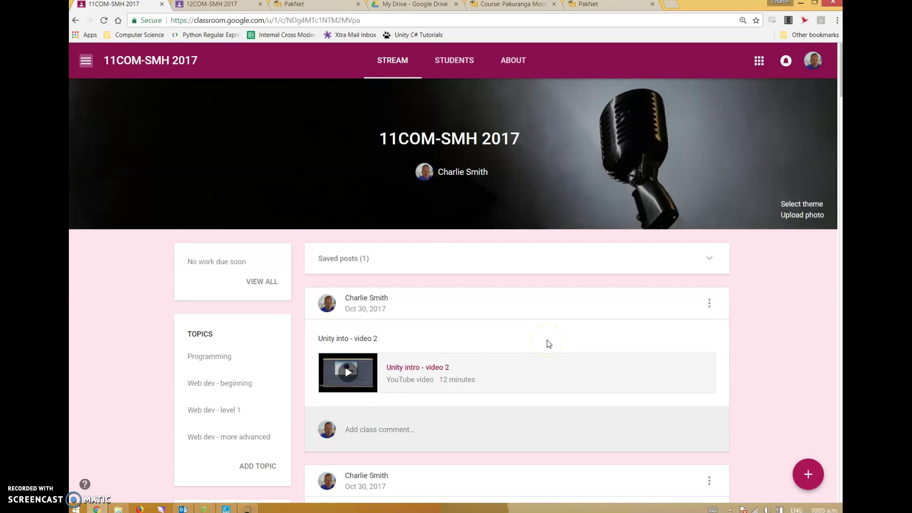
{"action": "scroll", "coordinate": [549, 343], "scroll_direction": "down", "scroll_amount": 5}
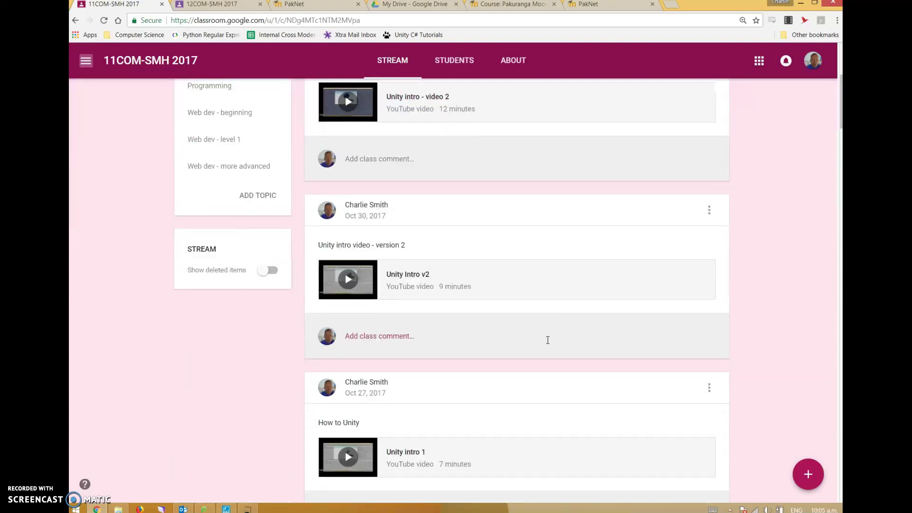
{"action": "scroll", "coordinate": [547, 340], "scroll_direction": "down", "scroll_amount": 4}
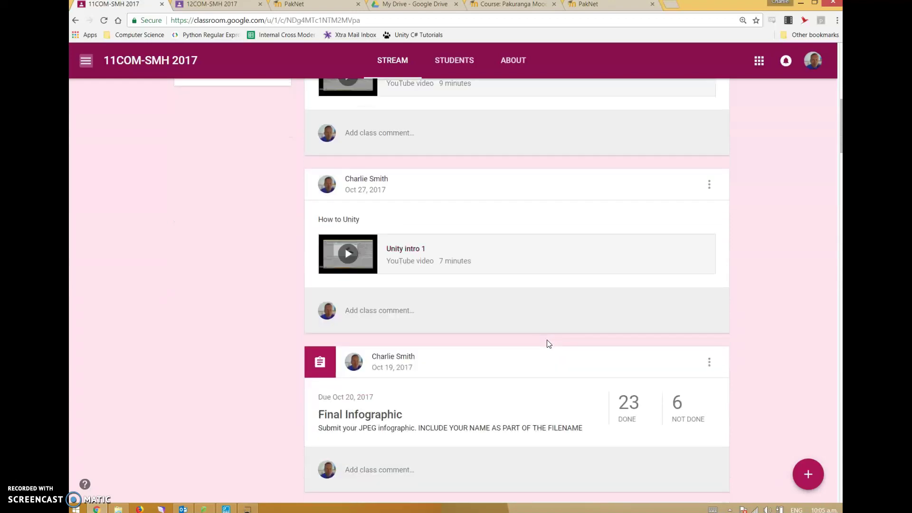
{"action": "scroll", "coordinate": [548, 344], "scroll_direction": "up", "scroll_amount": 3}
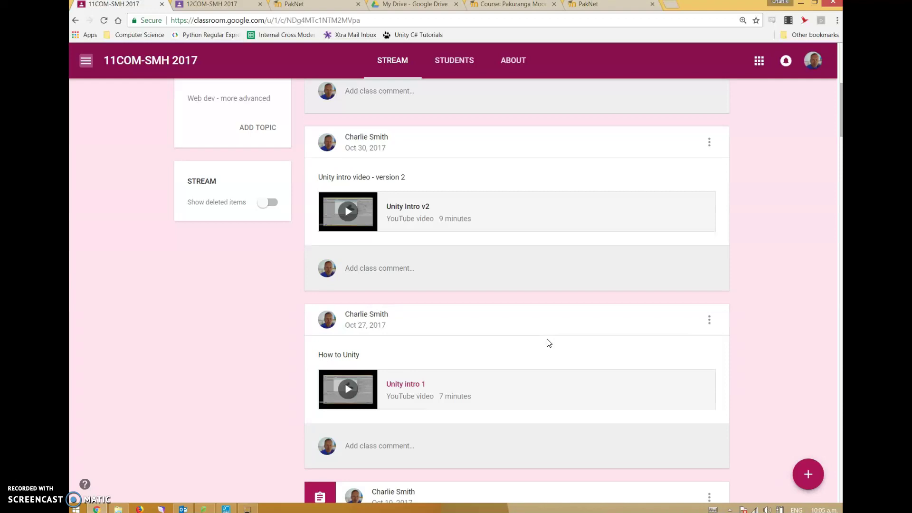
{"action": "scroll", "coordinate": [548, 343], "scroll_direction": "down", "scroll_amount": 2}
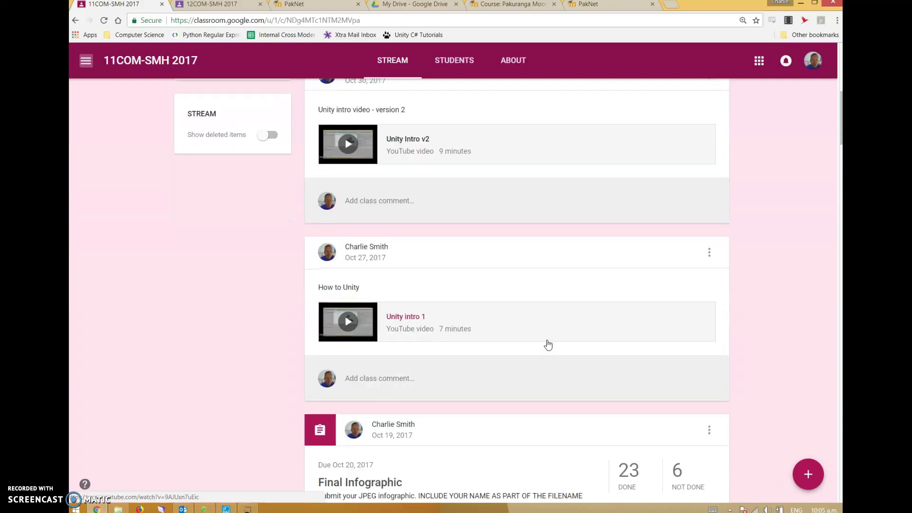
{"action": "scroll", "coordinate": [549, 344], "scroll_direction": "down", "scroll_amount": 6}
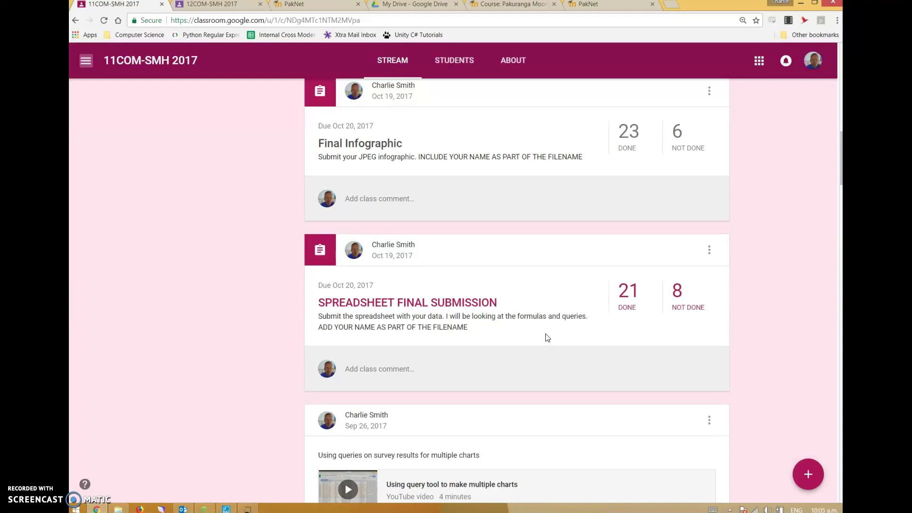
{"action": "scroll", "coordinate": [548, 338], "scroll_direction": "down", "scroll_amount": 4}
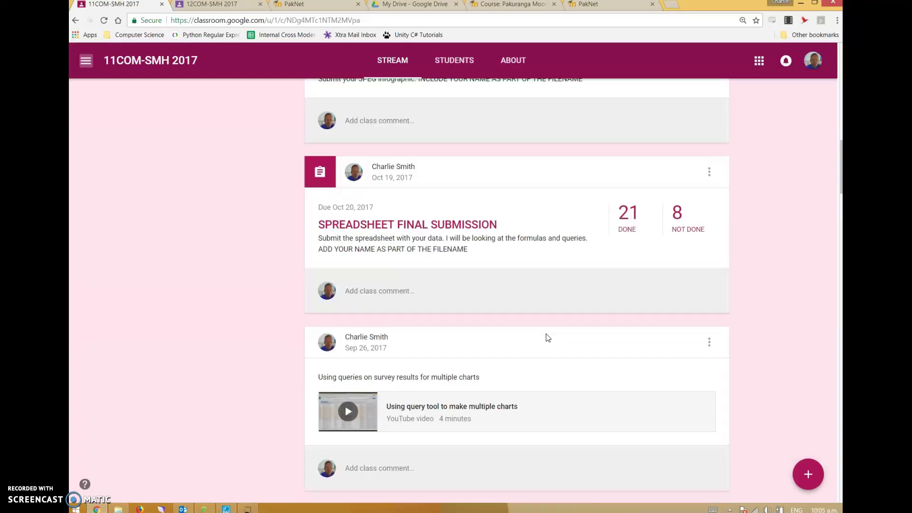
{"action": "scroll", "coordinate": [547, 334], "scroll_direction": "down", "scroll_amount": 1}
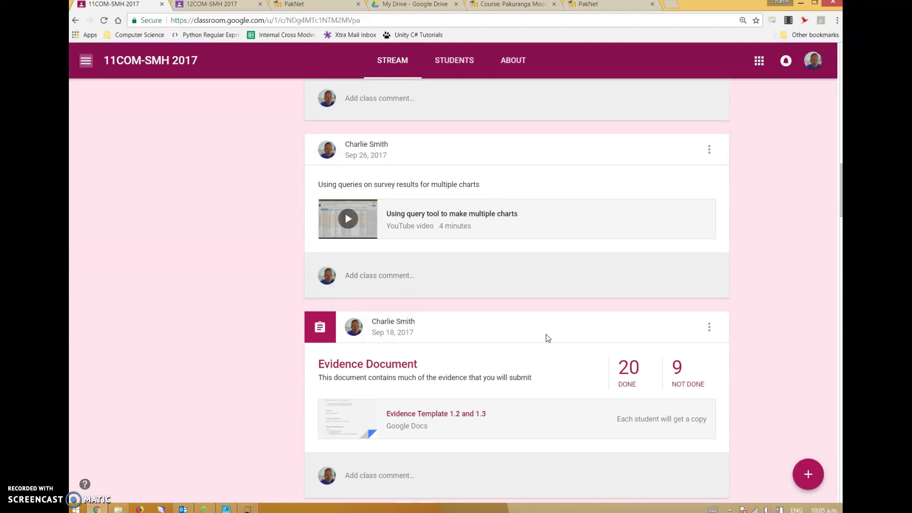
{"action": "scroll", "coordinate": [548, 338], "scroll_direction": "down", "scroll_amount": 1}
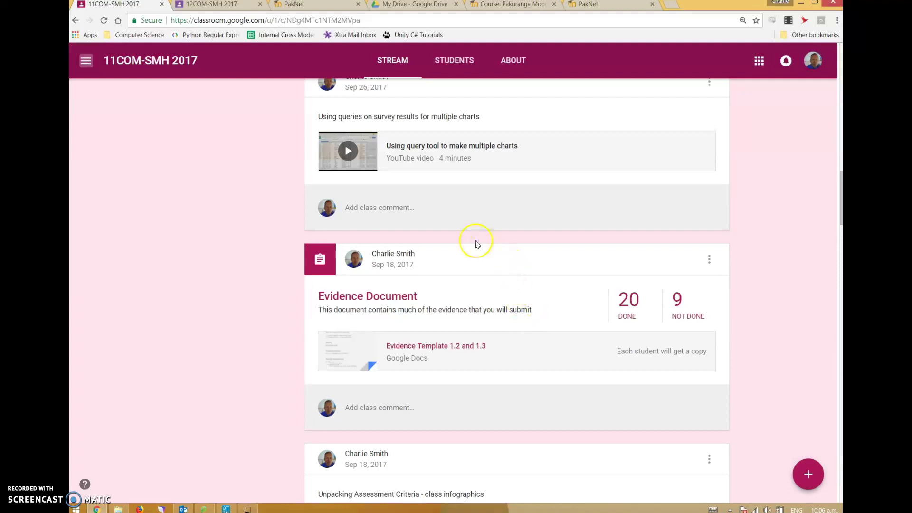
Create an assignment attaching 'Evidence document - Hauora Infographic' from Drive, with a copy for each student.
{"action": "left_click", "coordinate": [222, 6]}
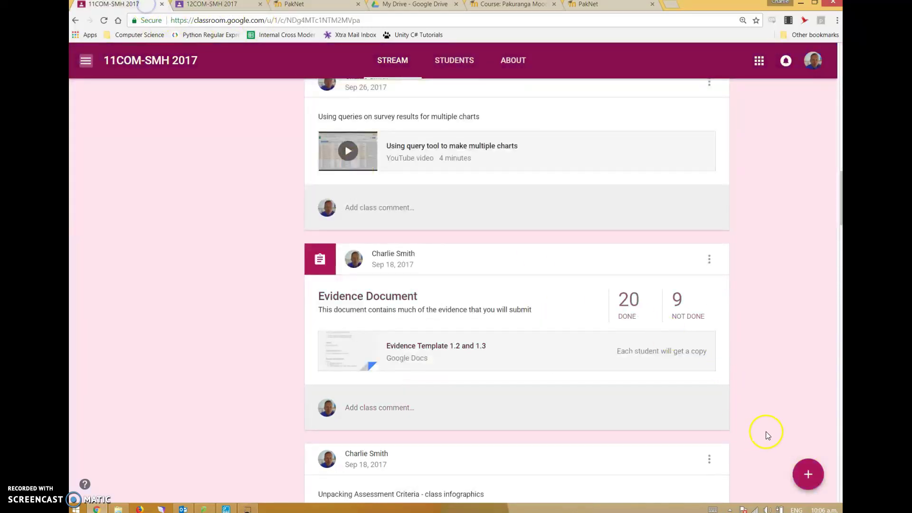
{"action": "mouse_move", "coordinate": [808, 474]}
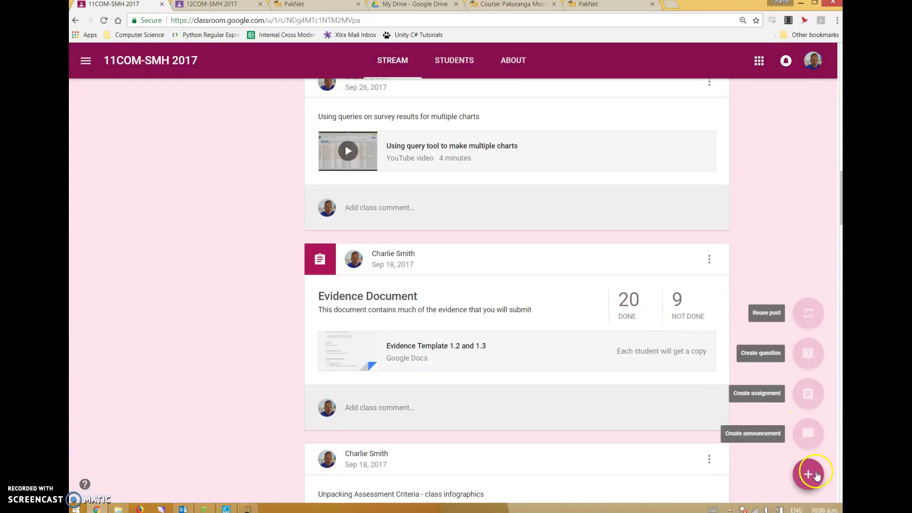
{"action": "left_click", "coordinate": [731, 393]}
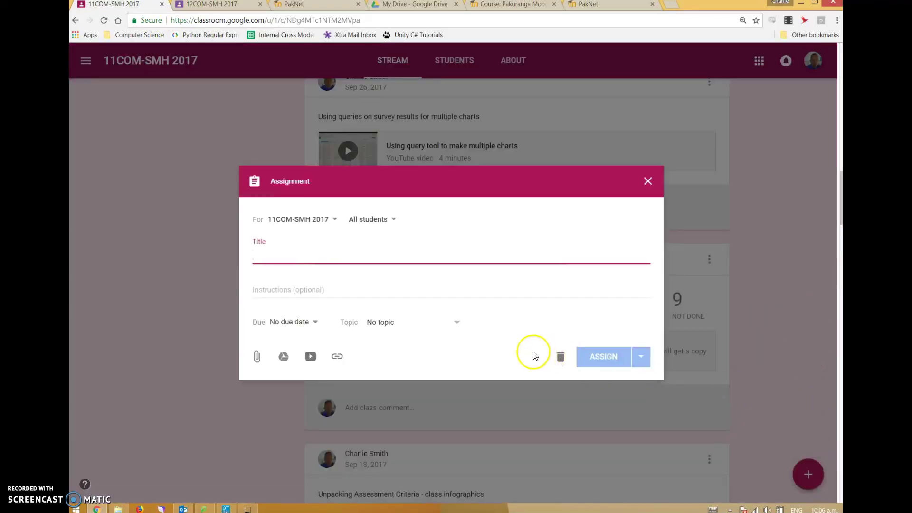
{"action": "left_click", "coordinate": [284, 356]}
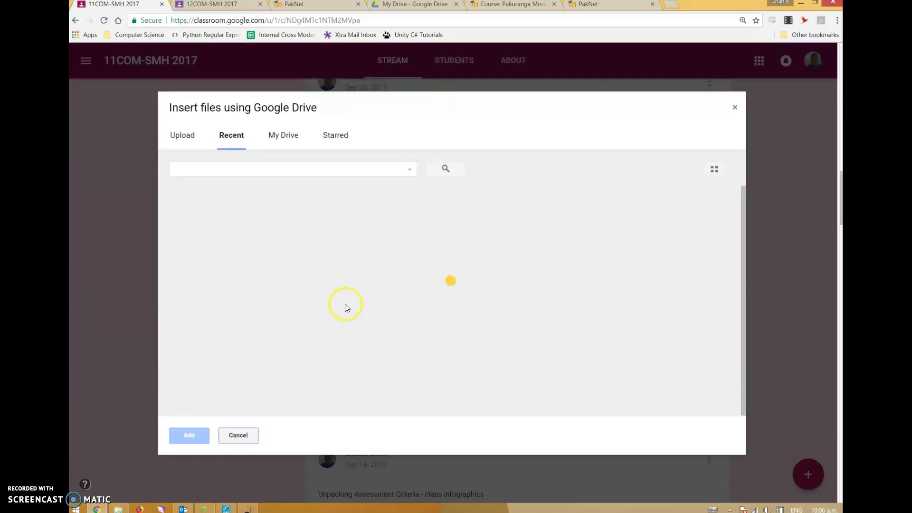
{"action": "left_click", "coordinate": [267, 251]}
{"action": "left_click", "coordinate": [267, 251]}
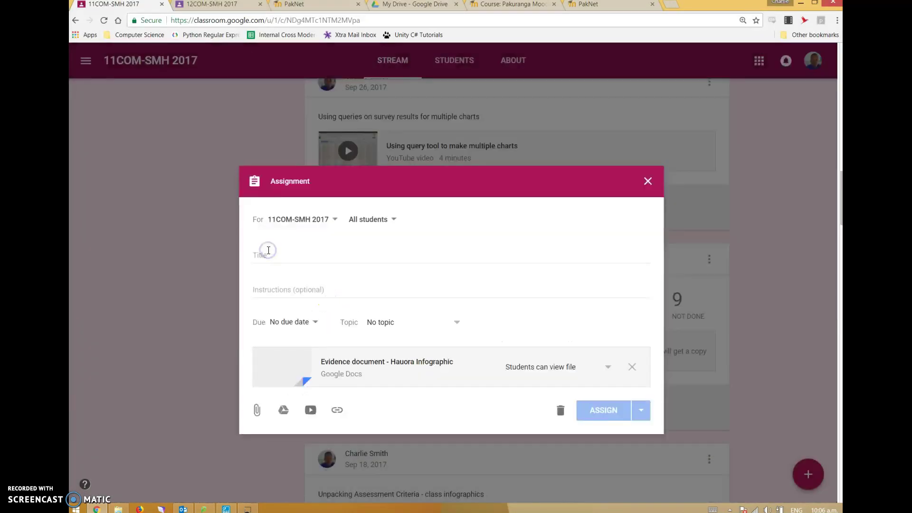
{"action": "left_click", "coordinate": [605, 367]}
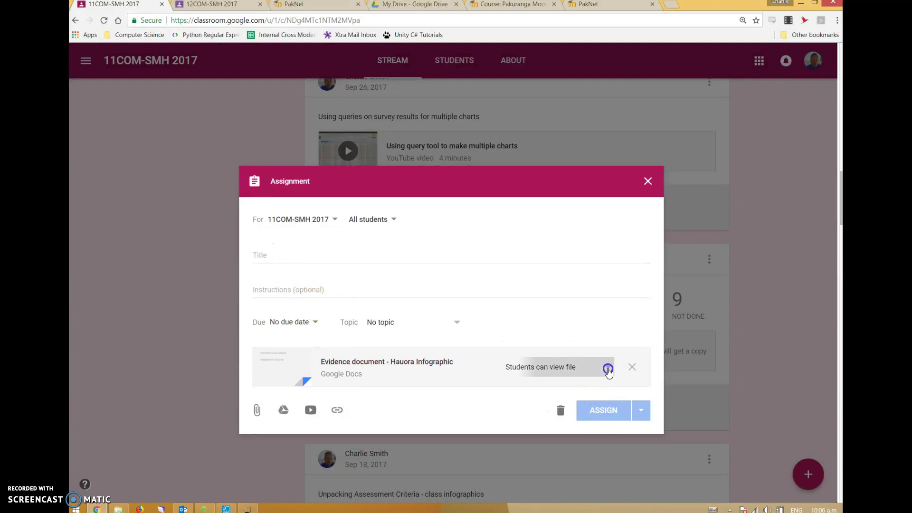
{"action": "left_click", "coordinate": [561, 408]}
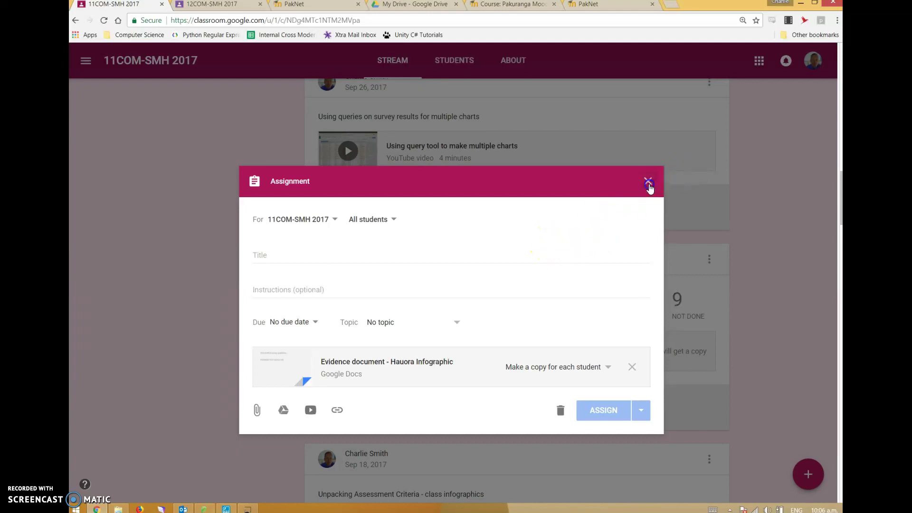
Discard the unfinished assignment draft and scroll back to the top of the stream.
{"action": "left_click", "coordinate": [648, 181]}
{"action": "scroll", "coordinate": [738, 301], "scroll_direction": "up", "scroll_amount": 20}
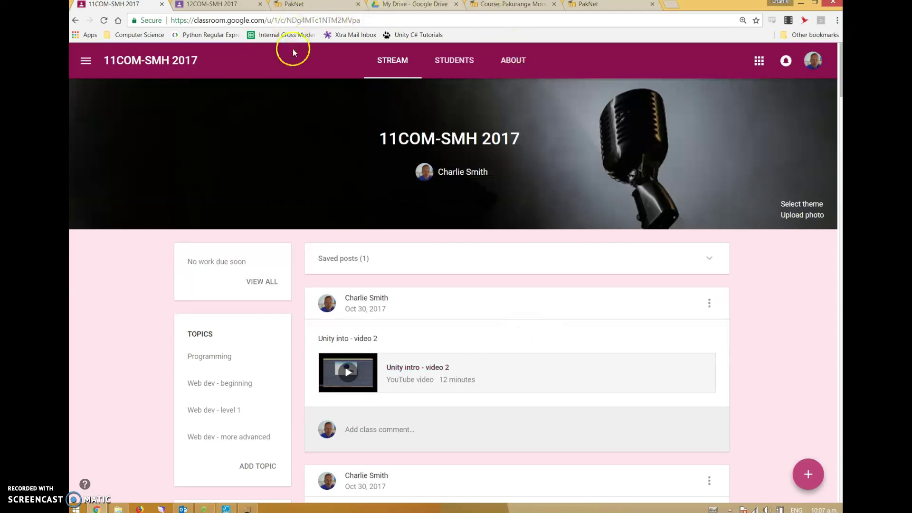
On the PakNet Moodle site, open 13TEC - Demo under Courses > Technology > Year 13.
{"action": "left_click", "coordinate": [306, 4]}
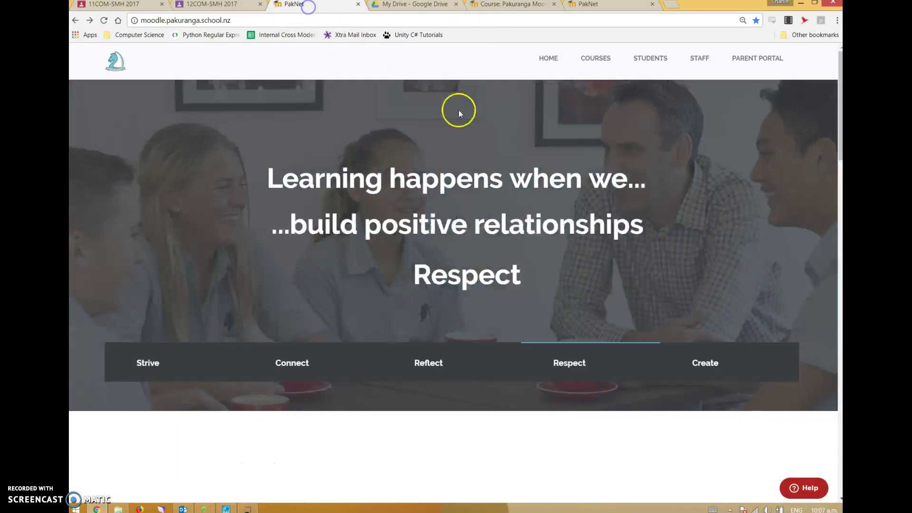
{"action": "left_click", "coordinate": [594, 70]}
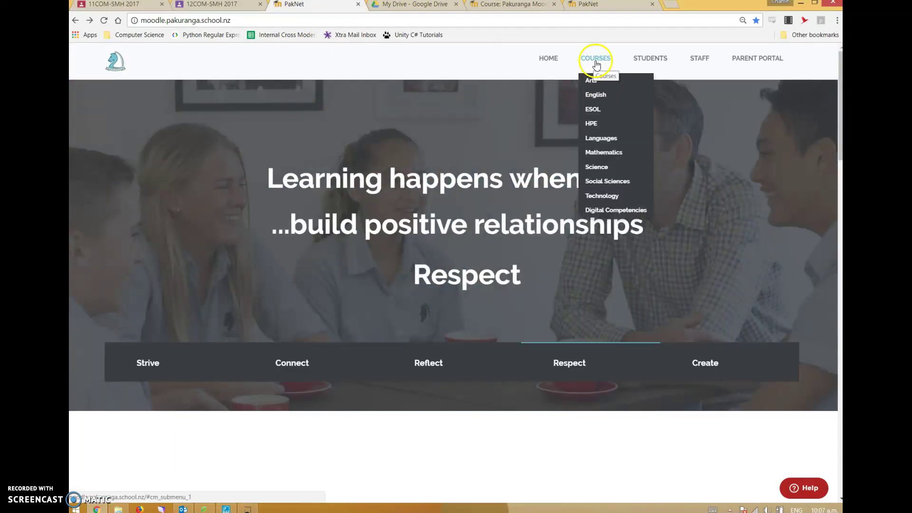
{"action": "left_click", "coordinate": [615, 196]}
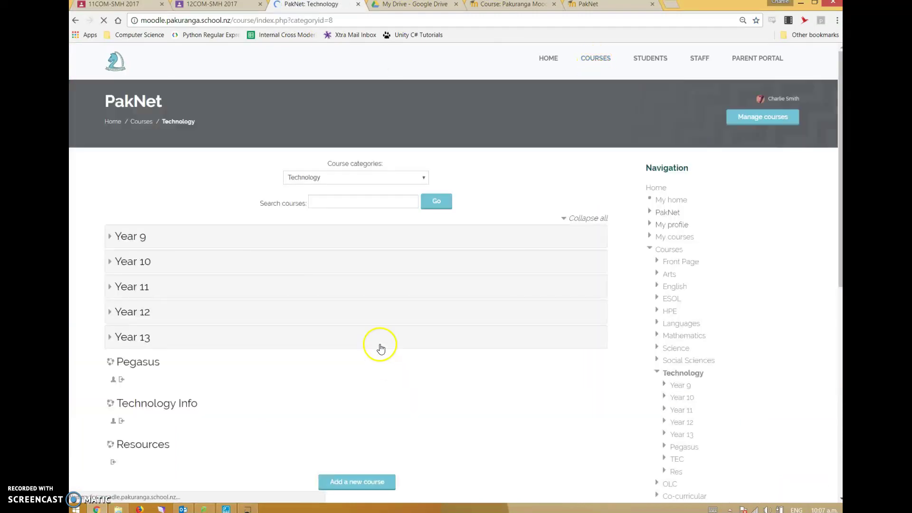
{"action": "left_click", "coordinate": [132, 338]}
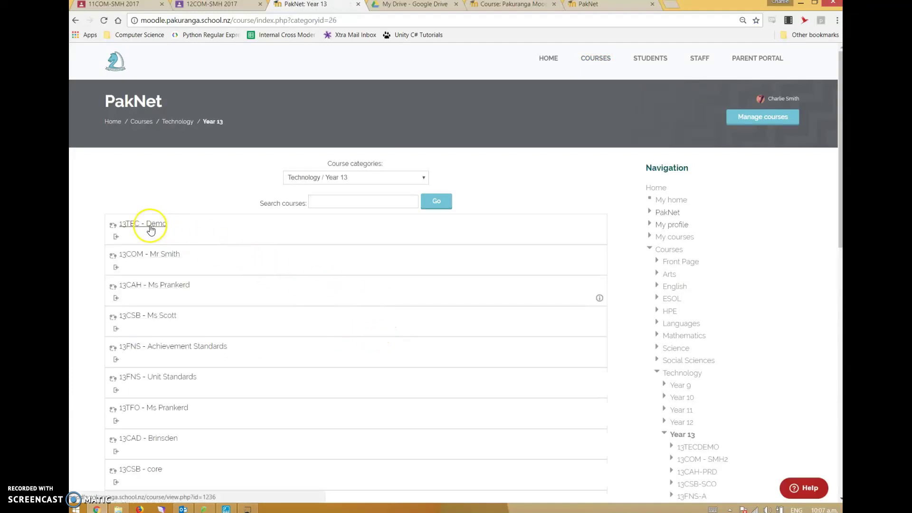
{"action": "left_click", "coordinate": [150, 226]}
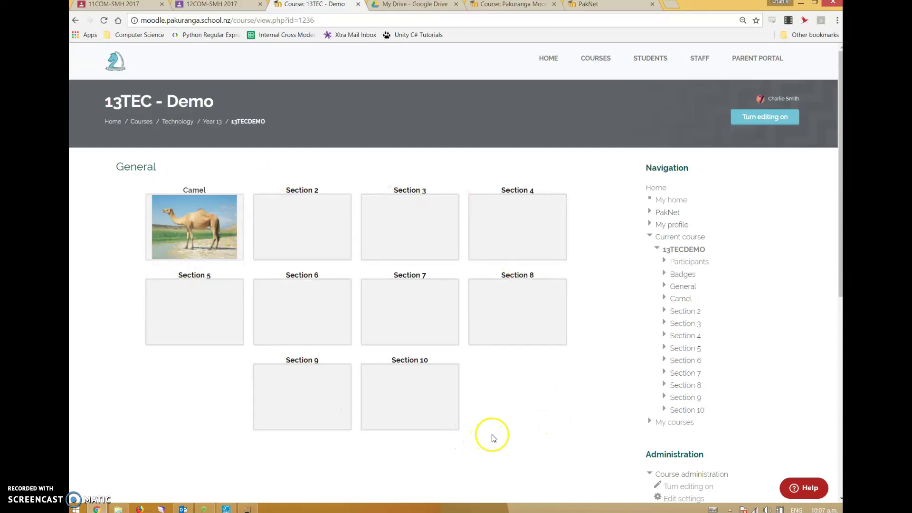
In the 13TEC - Demo course settings, set the number of sections to 3.
{"action": "scroll", "coordinate": [501, 426], "scroll_direction": "down", "scroll_amount": 1}
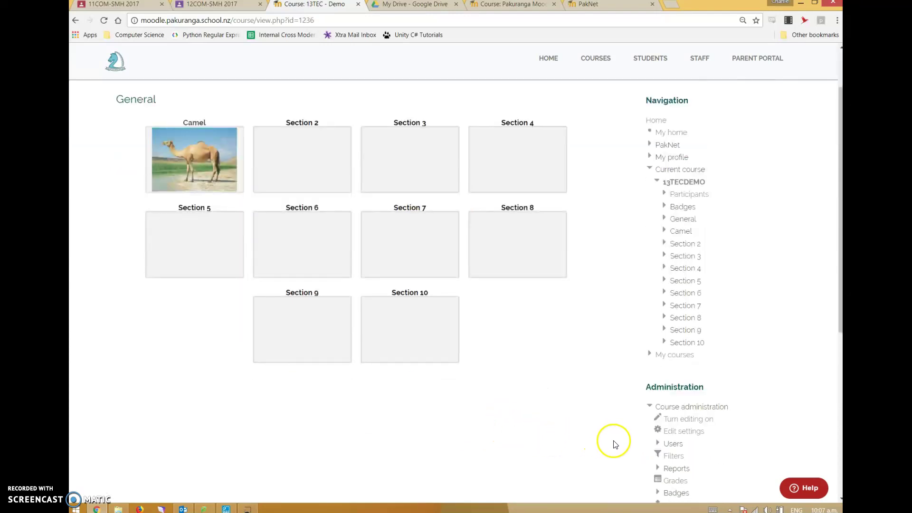
{"action": "left_click", "coordinate": [685, 436]}
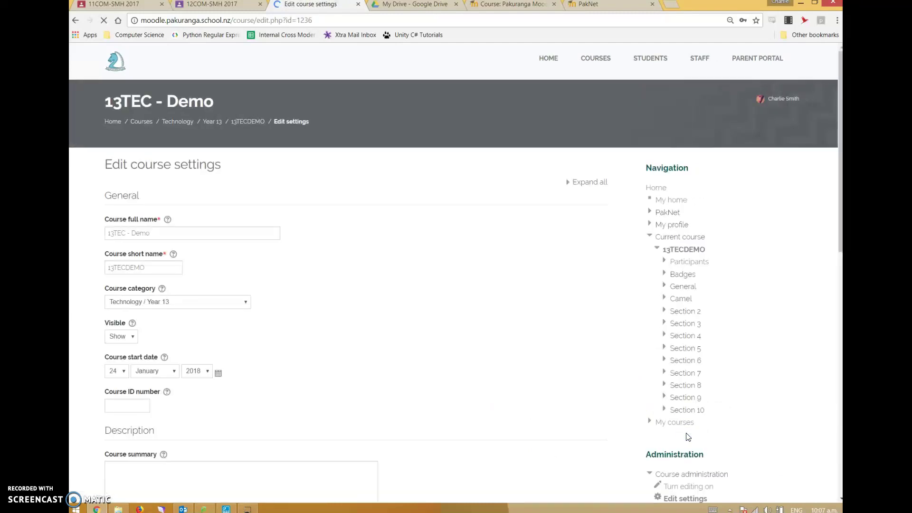
{"action": "scroll", "coordinate": [157, 285], "scroll_direction": "down", "scroll_amount": 10}
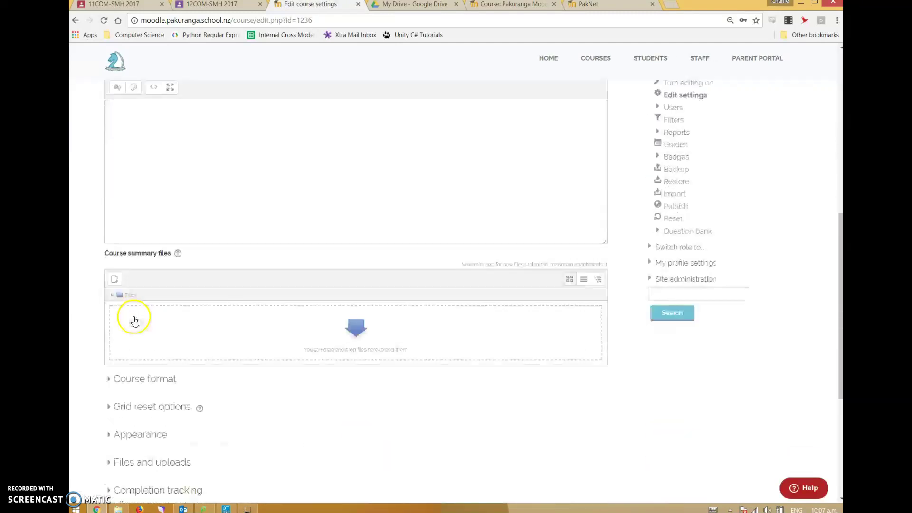
{"action": "left_click", "coordinate": [134, 310]}
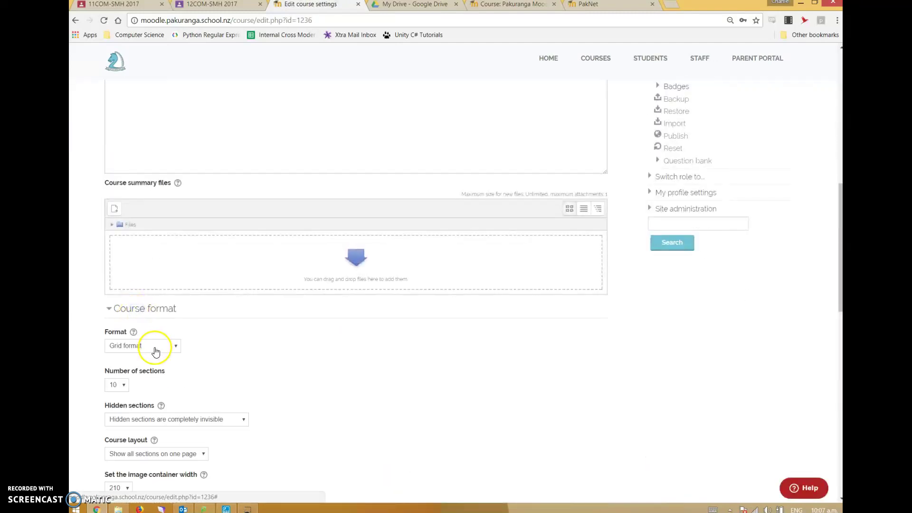
{"action": "left_click", "coordinate": [124, 385]}
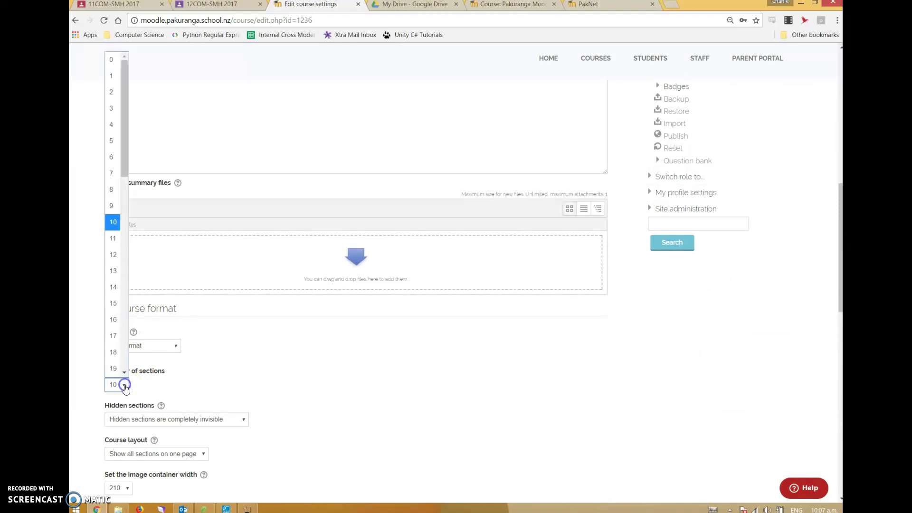
{"action": "left_click", "coordinate": [116, 110]}
Save the course settings, returning to the course page with Camel, Section 2 and Section 3.
{"action": "scroll", "coordinate": [356, 452], "scroll_direction": "down", "scroll_amount": 10}
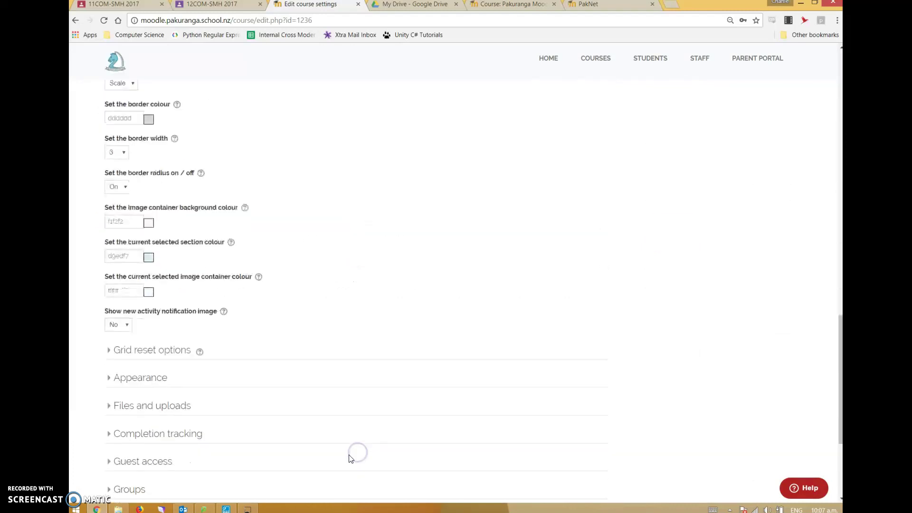
{"action": "scroll", "coordinate": [325, 458], "scroll_direction": "down", "scroll_amount": 2}
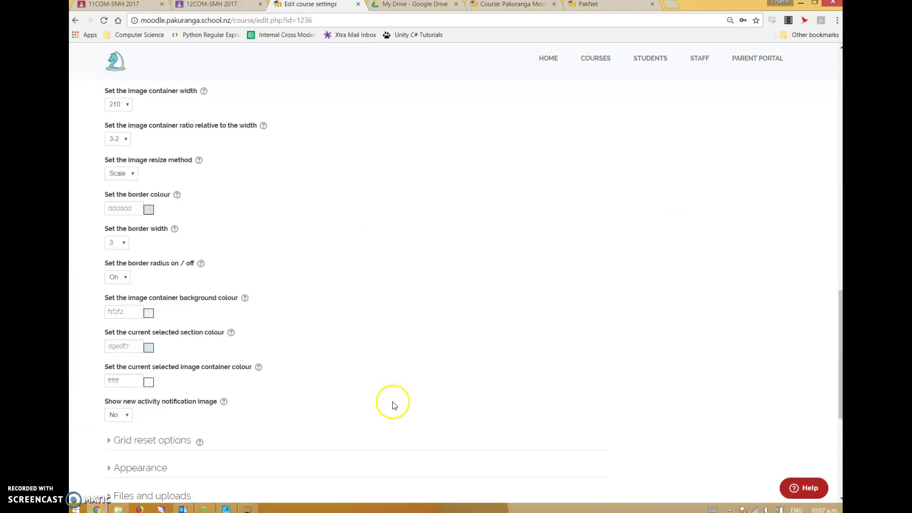
{"action": "scroll", "coordinate": [392, 405], "scroll_direction": "up", "scroll_amount": 20}
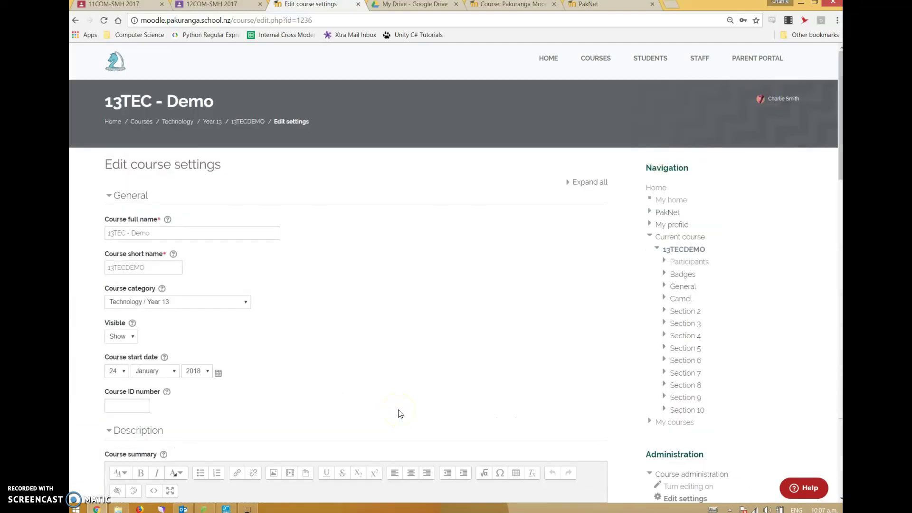
{"action": "scroll", "coordinate": [400, 414], "scroll_direction": "down", "scroll_amount": 3}
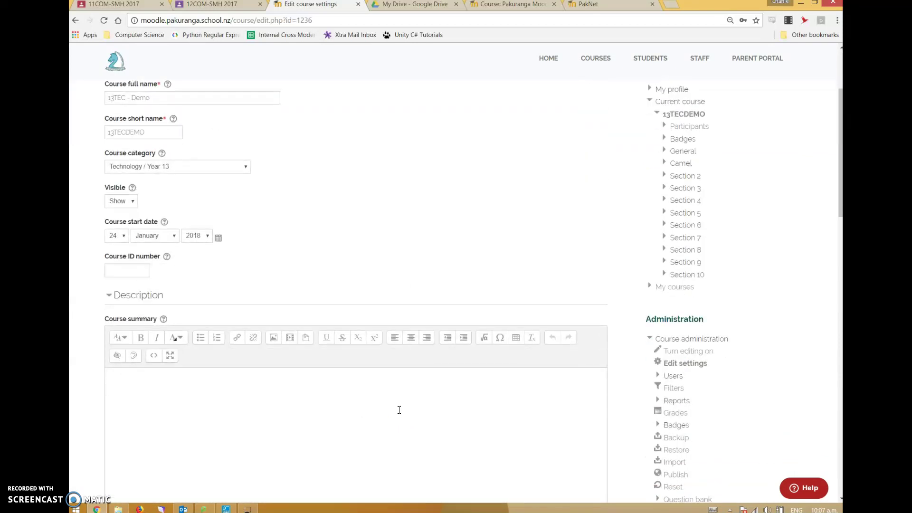
{"action": "scroll", "coordinate": [399, 410], "scroll_direction": "down", "scroll_amount": 4}
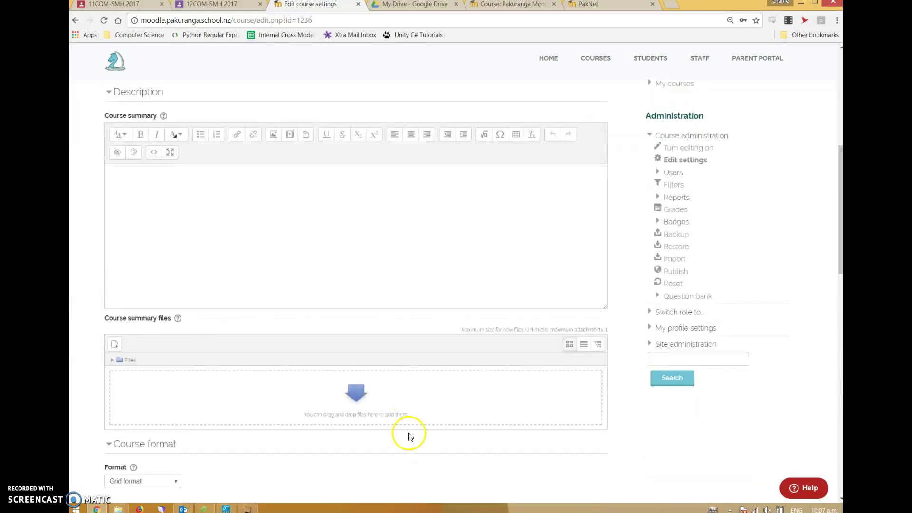
{"action": "scroll", "coordinate": [406, 446], "scroll_direction": "down", "scroll_amount": 11}
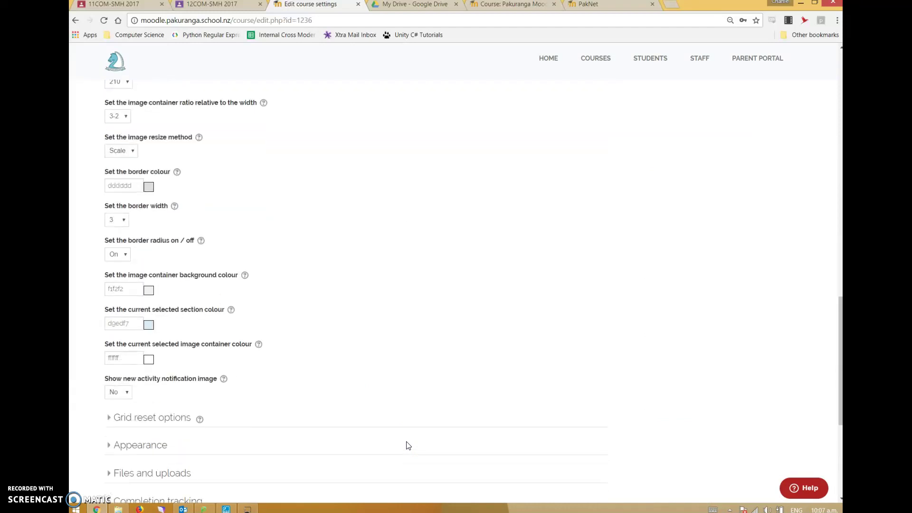
{"action": "scroll", "coordinate": [407, 445], "scroll_direction": "down", "scroll_amount": 4}
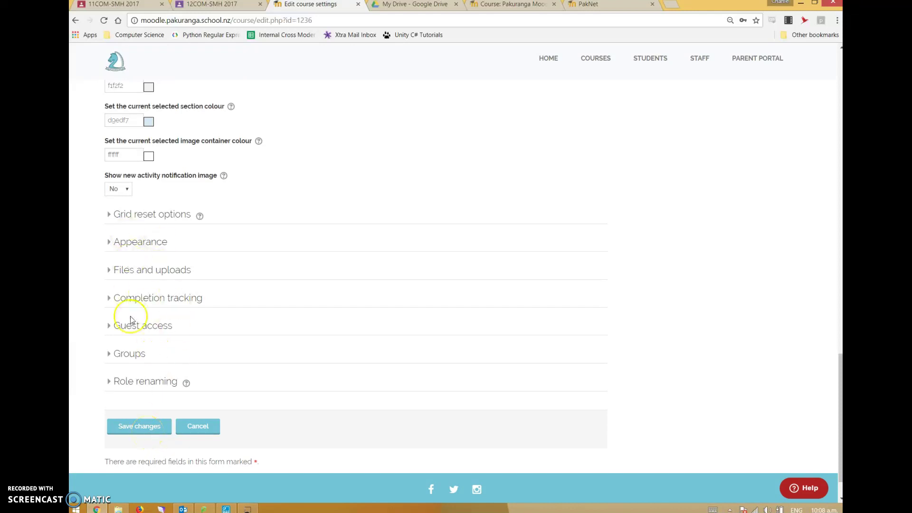
{"action": "left_click", "coordinate": [147, 433]}
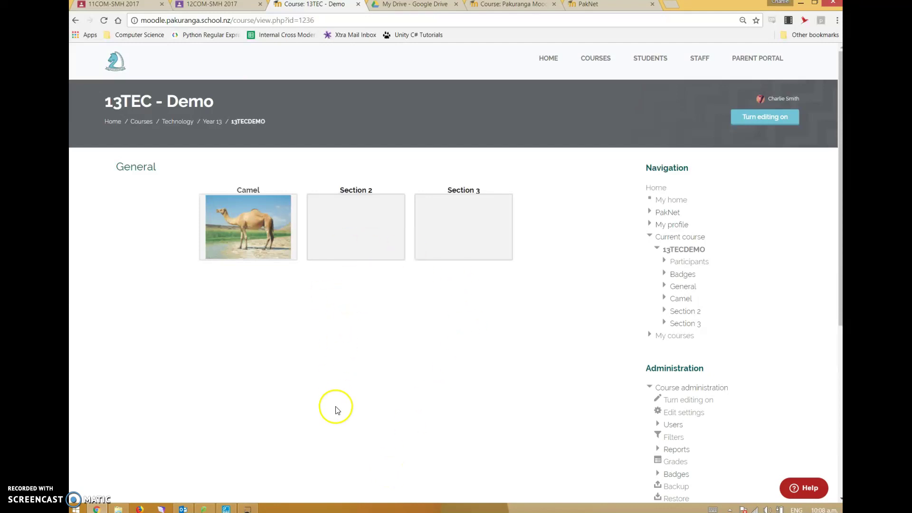
{"action": "left_click", "coordinate": [245, 222]}
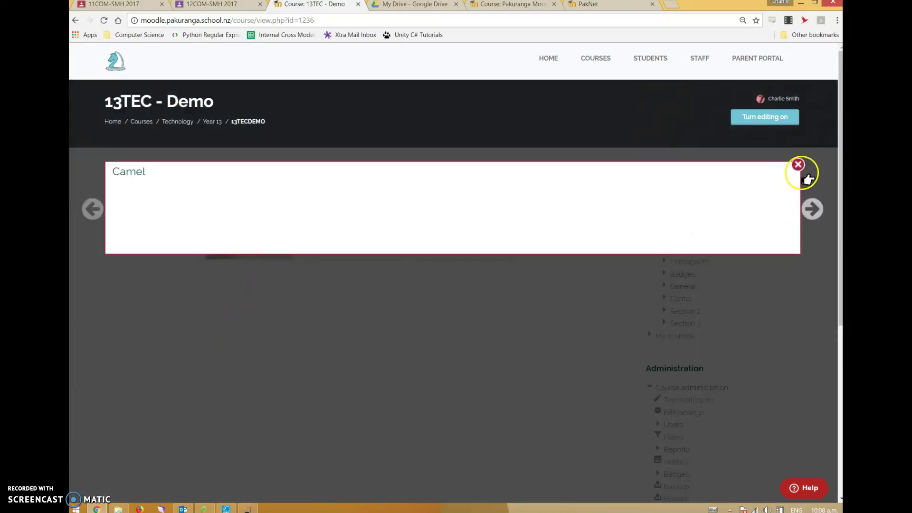
{"action": "left_click", "coordinate": [795, 168]}
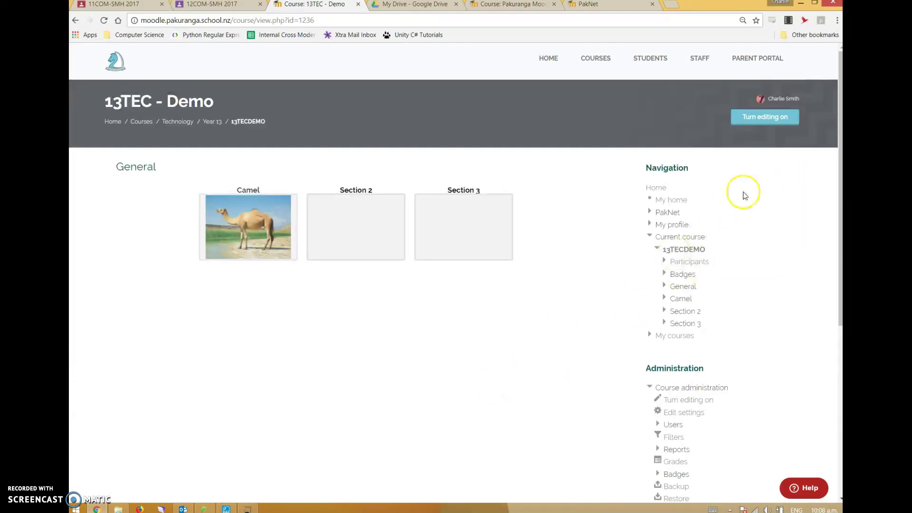
{"action": "left_click", "coordinate": [777, 123]}
{"action": "left_click", "coordinate": [777, 127]}
Turn editing on and drag letterback.docx from D:\PDFs\PDFs into Section 2.
{"action": "left_click", "coordinate": [766, 123]}
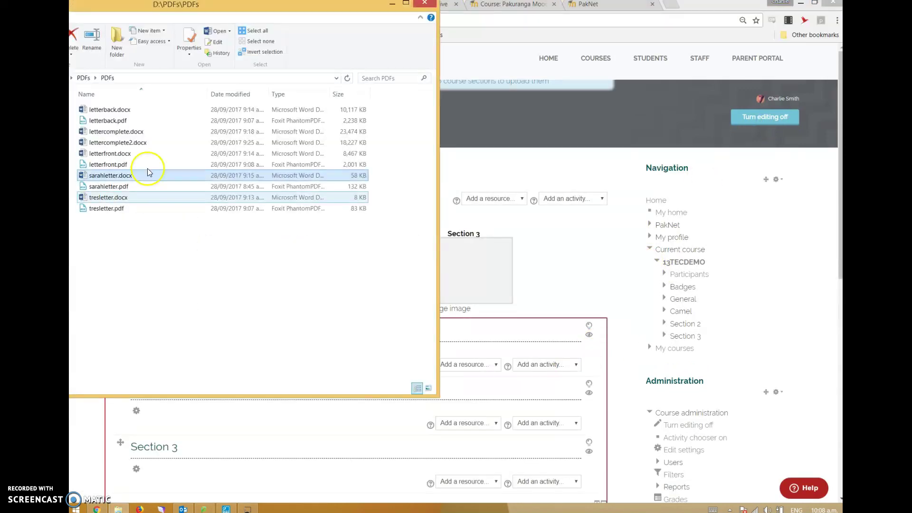
{"action": "left_click", "coordinate": [192, 9]}
{"action": "left_click_drag", "start_coordinate": [192, 10], "coordinate": [212, 34]}
{"action": "left_click_drag", "start_coordinate": [135, 138], "coordinate": [198, 428]}
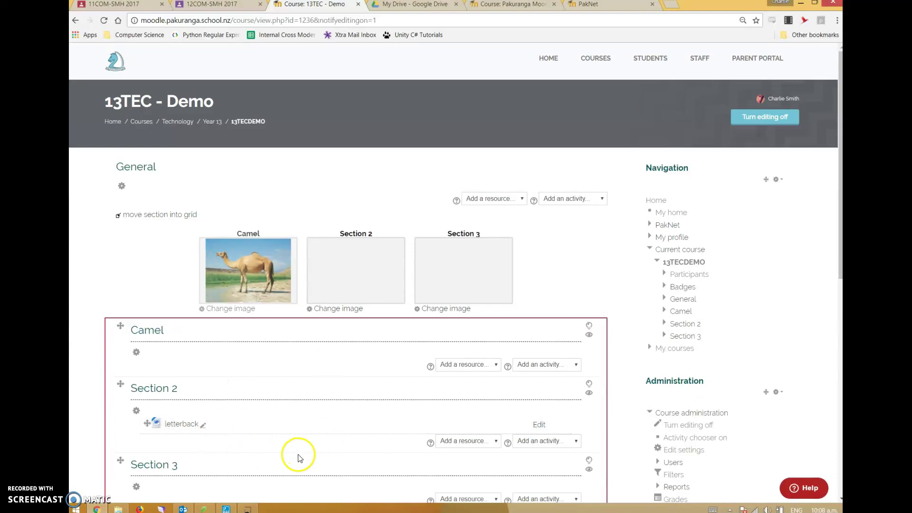
Move the letterback file into the Camel section, keeping its name unchanged.
{"action": "left_click_drag", "start_coordinate": [147, 423], "coordinate": [148, 362]}
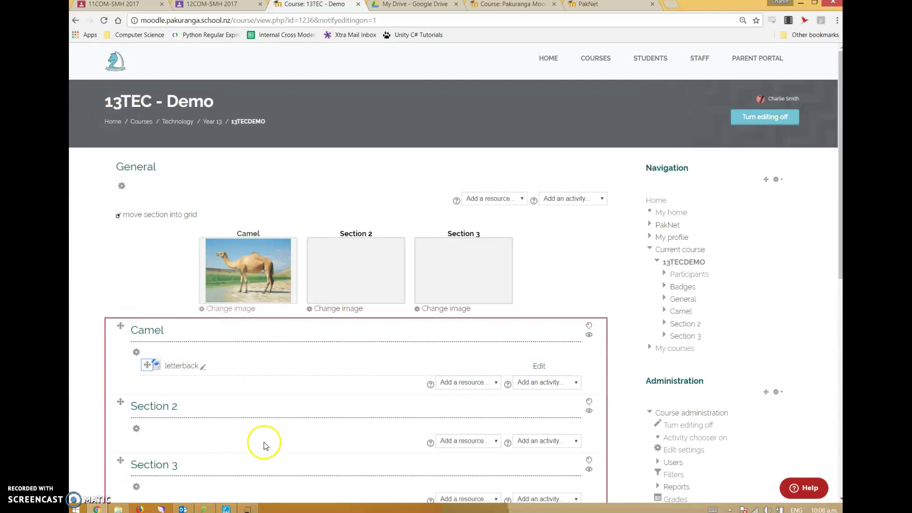
{"action": "left_click", "coordinate": [203, 366]}
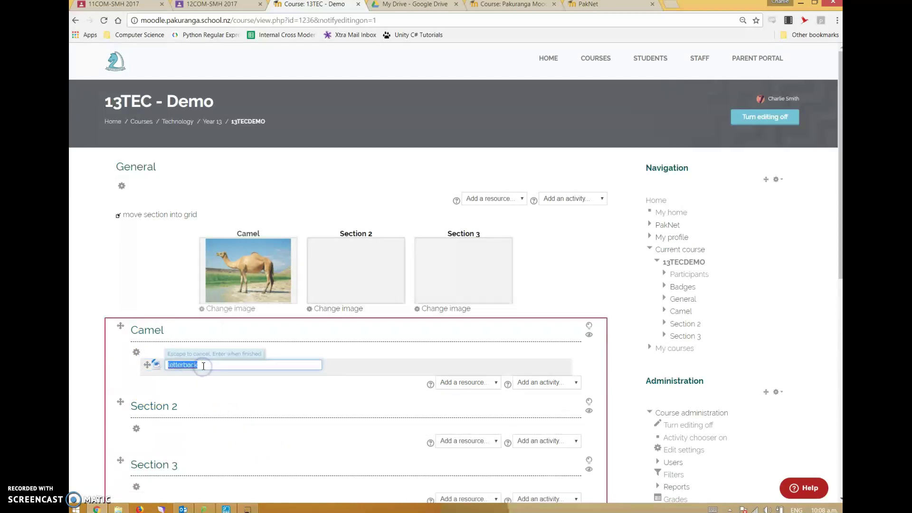
{"action": "key", "text": "Return"}
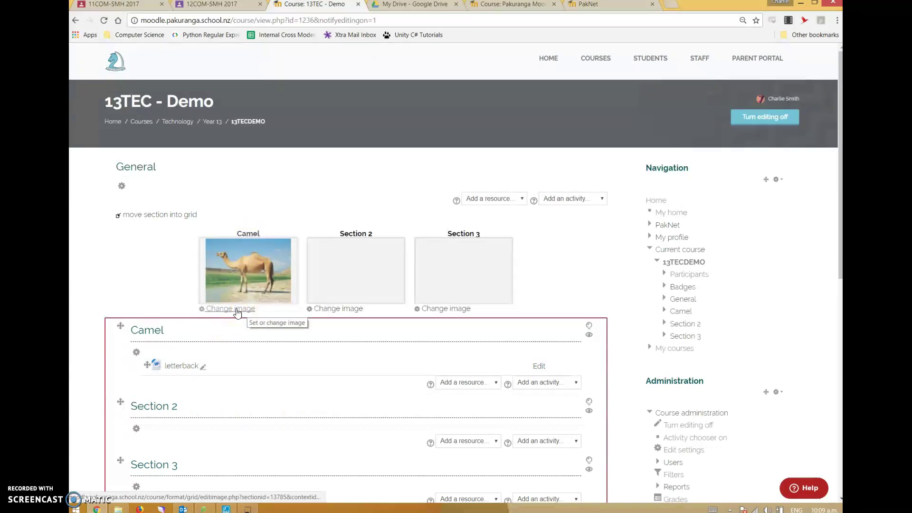
{"action": "left_click", "coordinate": [130, 406]}
{"action": "left_click", "coordinate": [136, 430]}
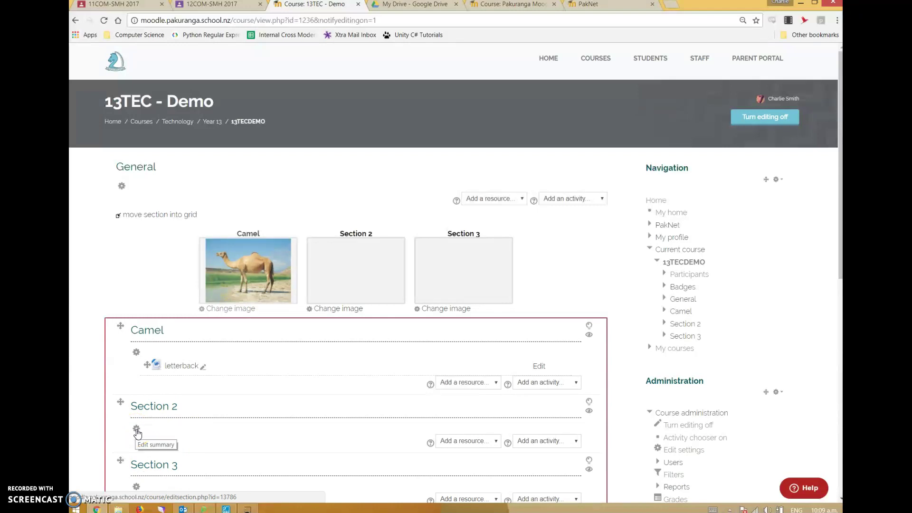
Replace Section 2's default name with the custom name Dromedary and save.
{"action": "left_click", "coordinate": [137, 432]}
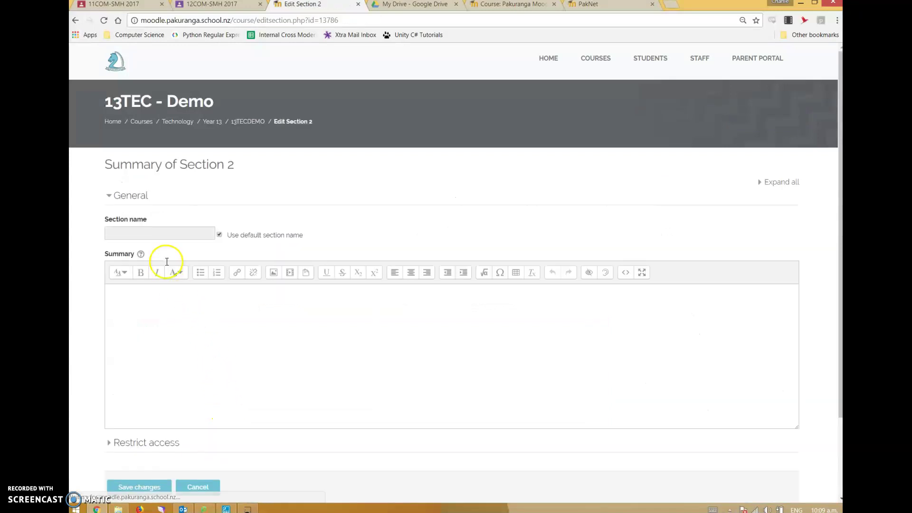
{"action": "left_click", "coordinate": [219, 235]}
{"action": "left_click", "coordinate": [193, 233]}
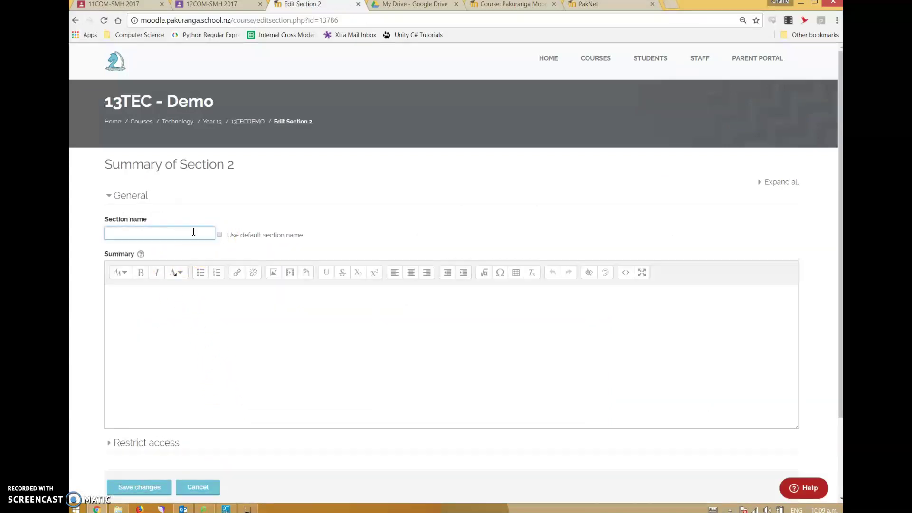
{"action": "type", "text": "Di"}
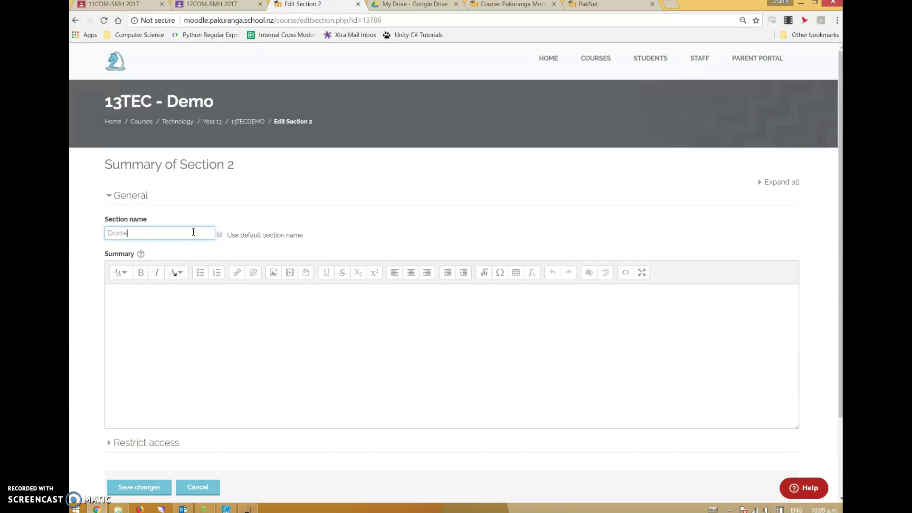
{"action": "type", "text": "omedary"}
{"action": "left_click", "coordinate": [143, 493]}
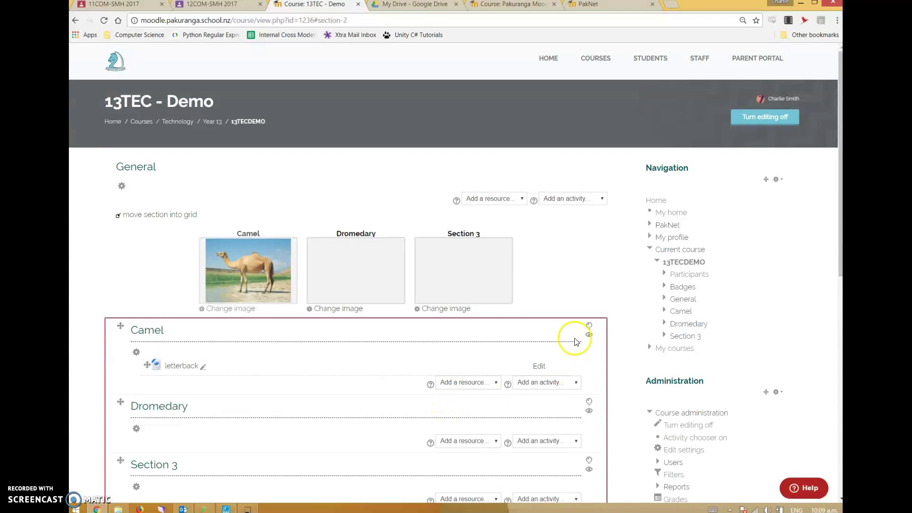
Hide Section 3 from students, leaving the Camel section visible.
{"action": "left_click", "coordinate": [589, 334]}
{"action": "left_click", "coordinate": [588, 470]}
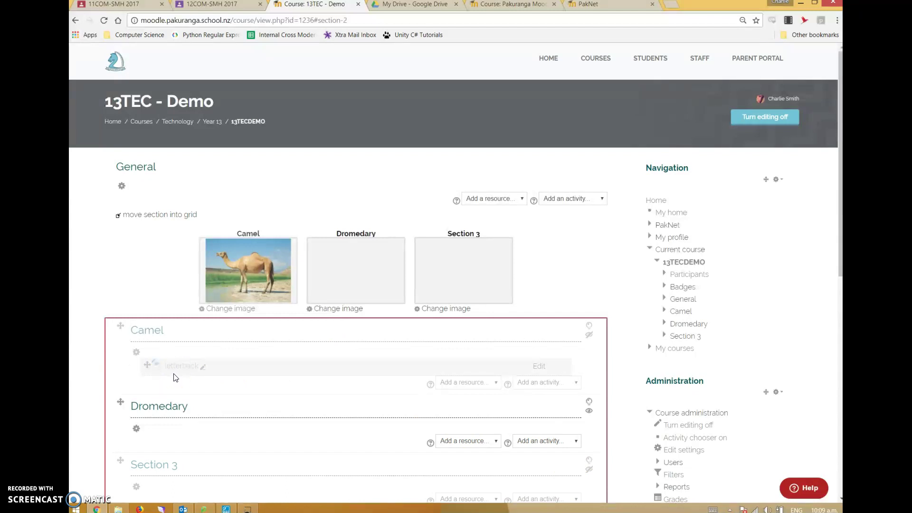
{"action": "left_click", "coordinate": [589, 335]}
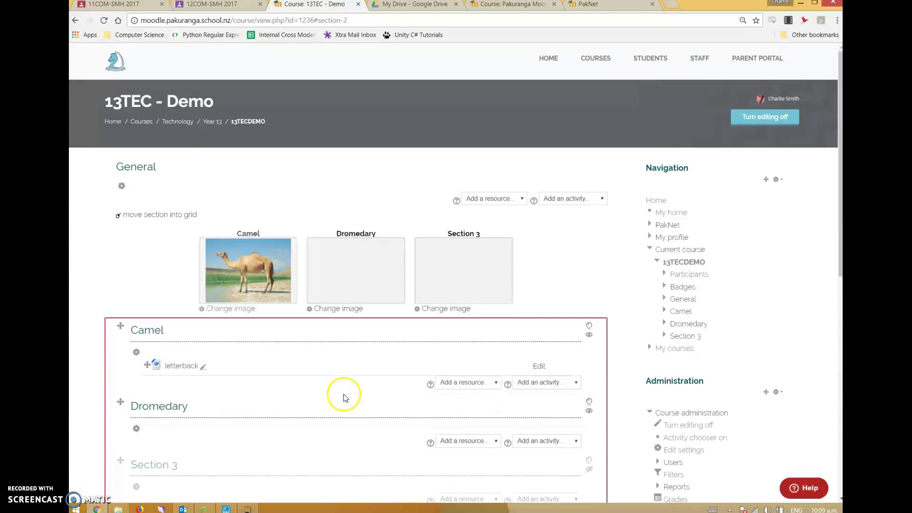
Hide the letterback file from students, then make it visible again.
{"action": "left_click", "coordinate": [539, 368]}
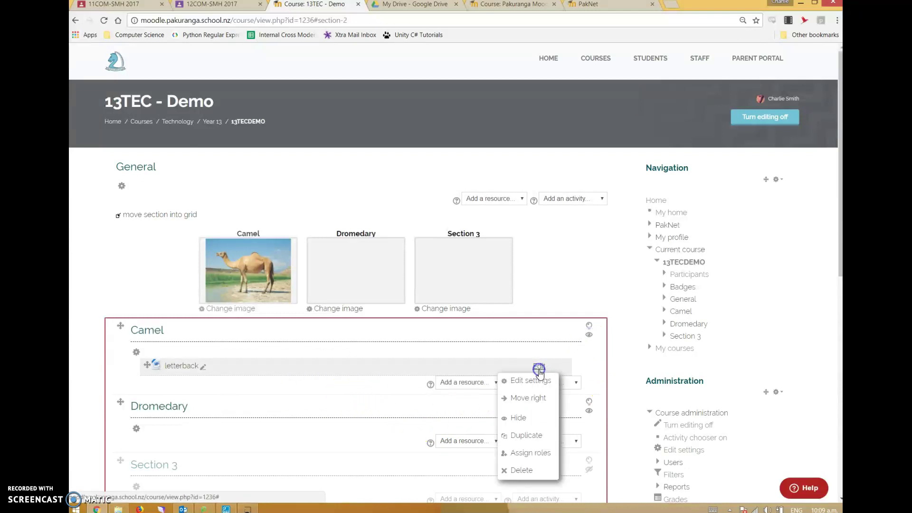
{"action": "left_click", "coordinate": [513, 418]}
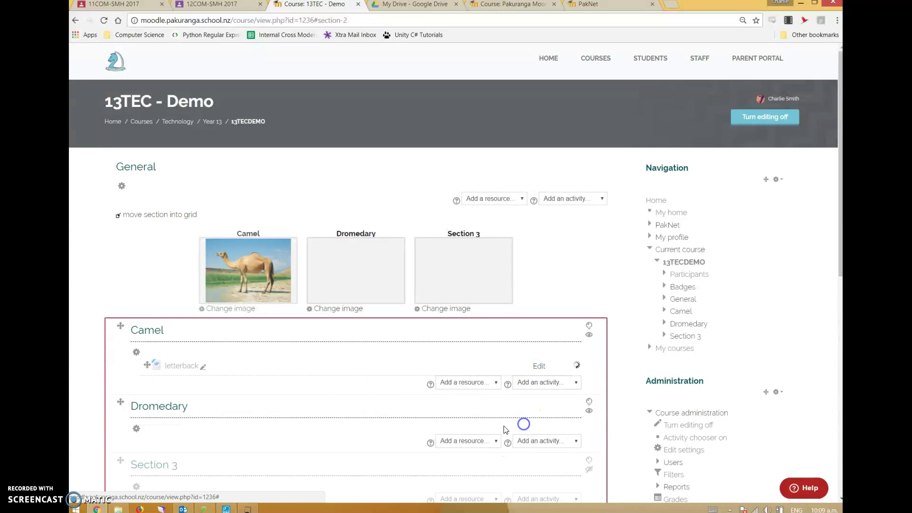
{"action": "left_click", "coordinate": [541, 367]}
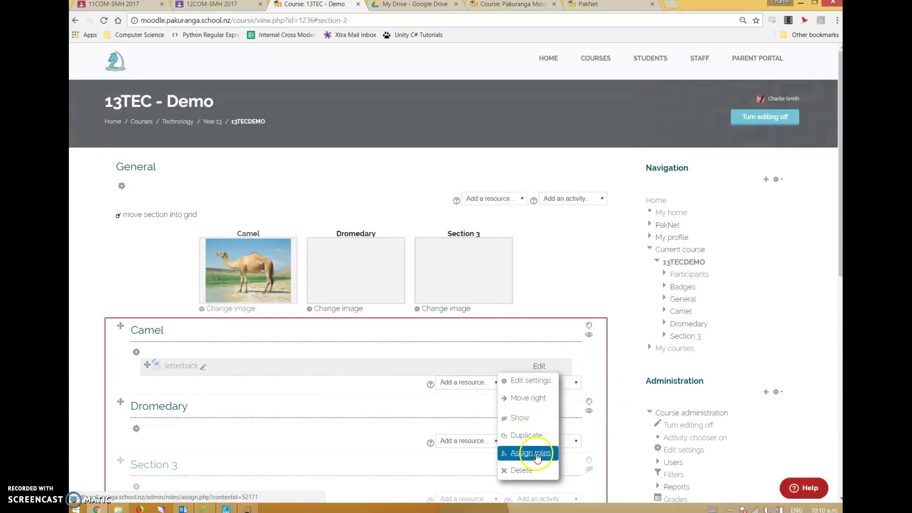
{"action": "left_click", "coordinate": [527, 419]}
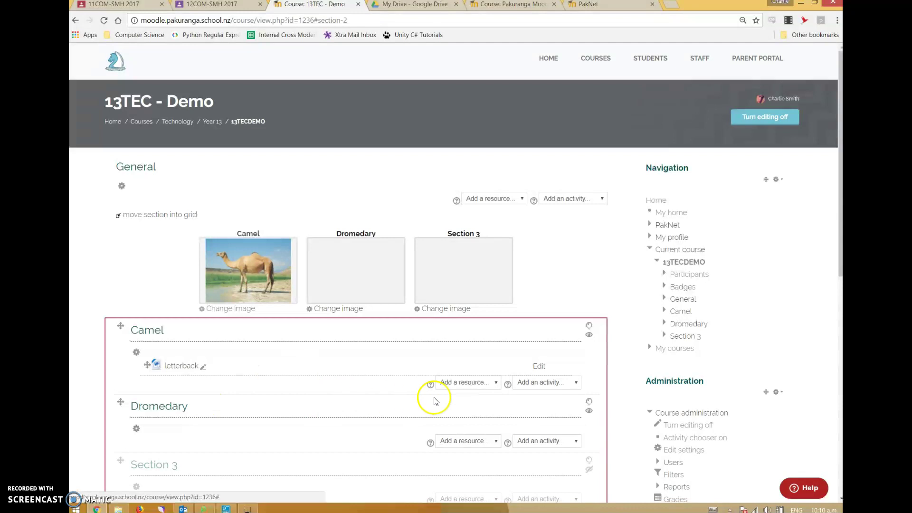
Browse the resource and activity types, noting Choice and Question Creation, then switch to the Knowledge Base course.
{"action": "left_click", "coordinate": [498, 385]}
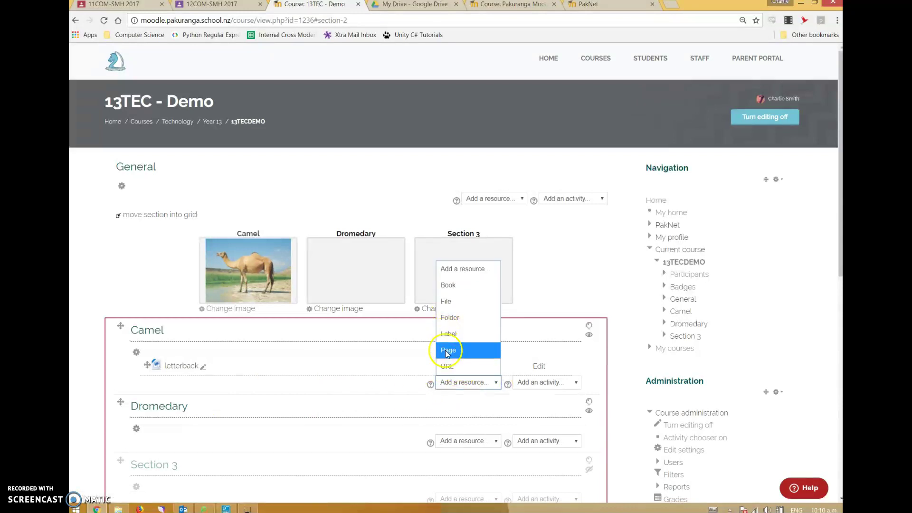
{"action": "left_click", "coordinate": [519, 409]}
{"action": "left_click", "coordinate": [572, 383]}
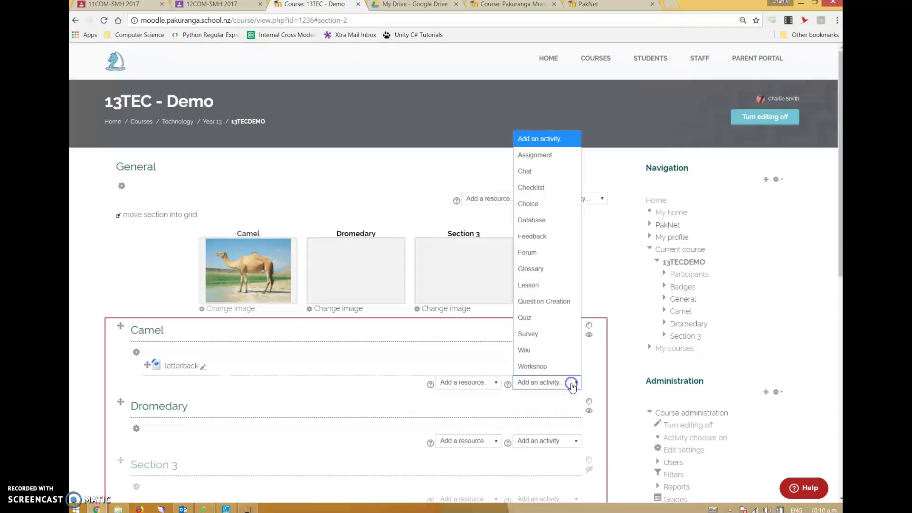
{"action": "left_click", "coordinate": [549, 205]}
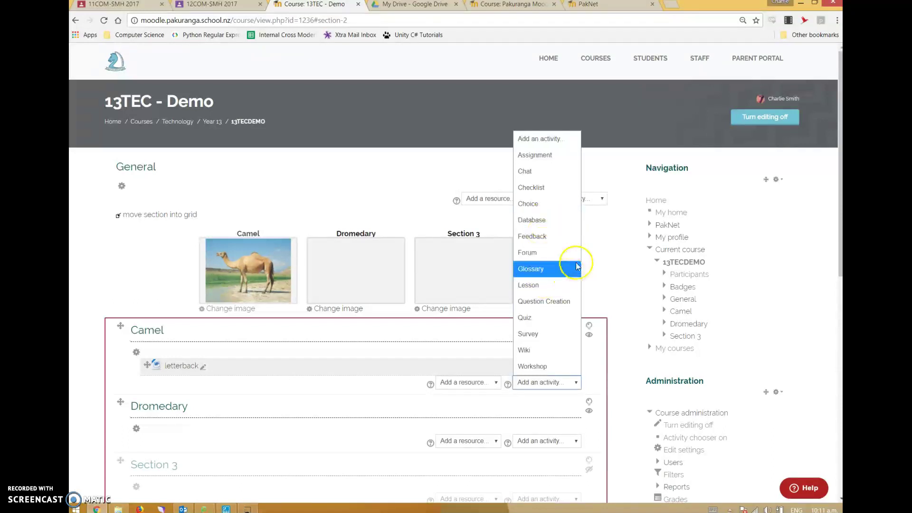
{"action": "left_click", "coordinate": [574, 304]}
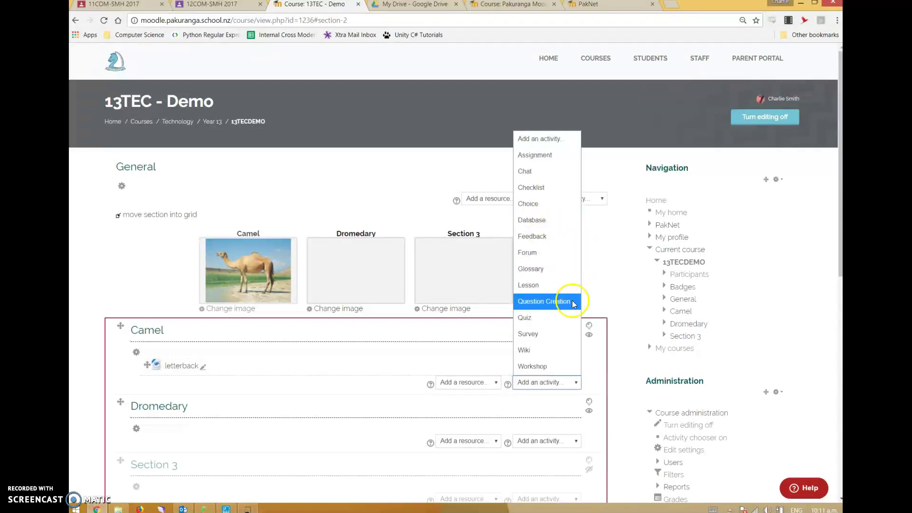
{"action": "left_click", "coordinate": [519, 11]}
Turn editing off on the Pakuranga Moodle Knowledge Base and open the Gamification badges tile.
{"action": "scroll", "coordinate": [474, 184], "scroll_direction": "down", "scroll_amount": 2}
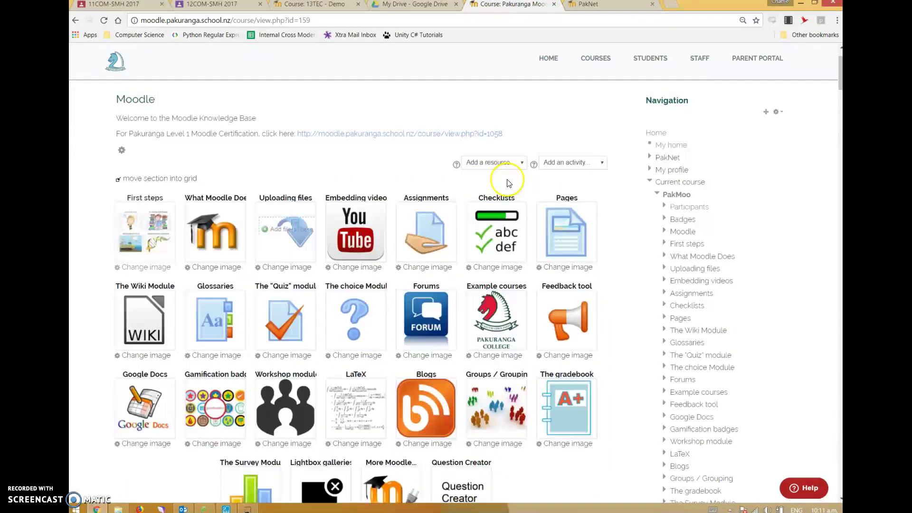
{"action": "scroll", "coordinate": [723, 119], "scroll_direction": "up", "scroll_amount": 1}
{"action": "scroll", "coordinate": [723, 119], "scroll_direction": "up", "scroll_amount": 1}
{"action": "left_click", "coordinate": [757, 114]}
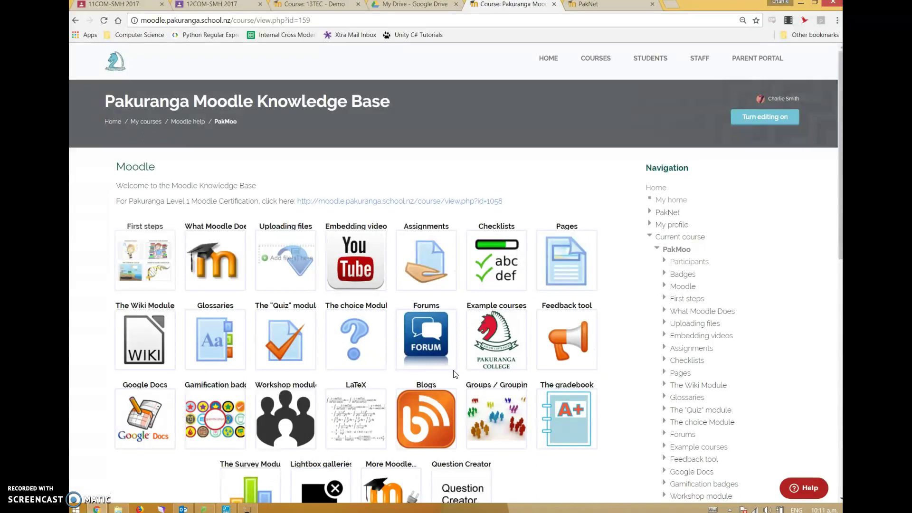
{"action": "left_click", "coordinate": [185, 422]}
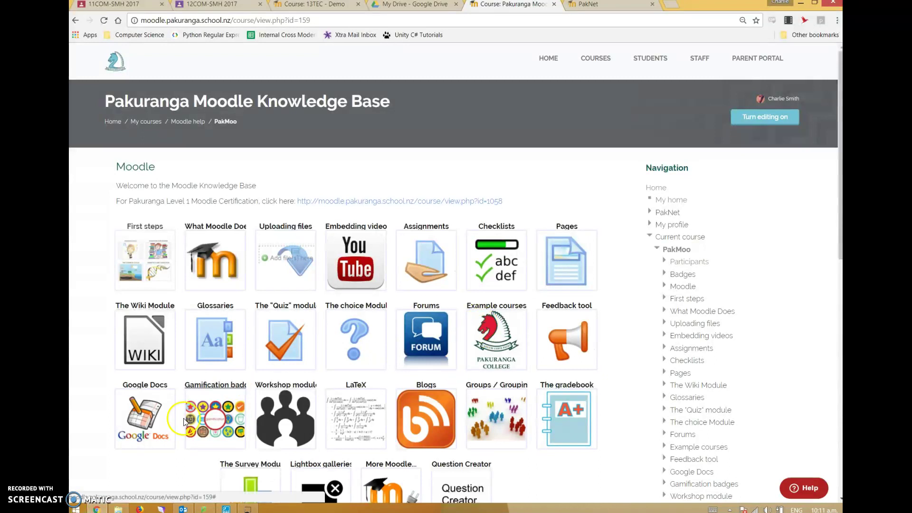